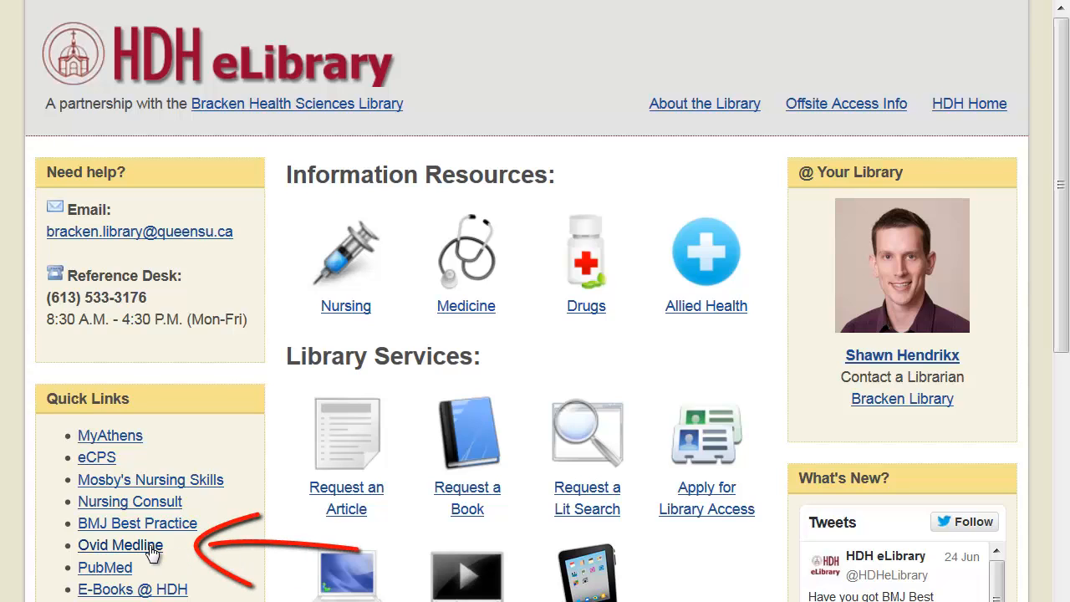
# Step: Open Ovid Medline from the library's quick links and search the keyword arthritis, mapped to subject headings
pyautogui.click(120, 545)
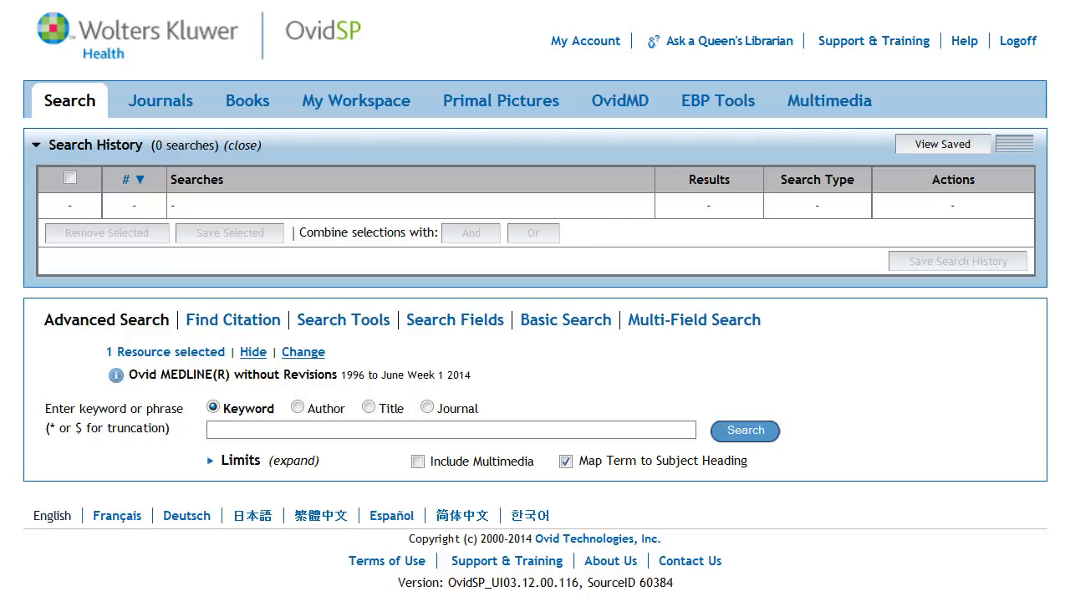
pyautogui.click(294, 430)
pyautogui.write('arthritis')
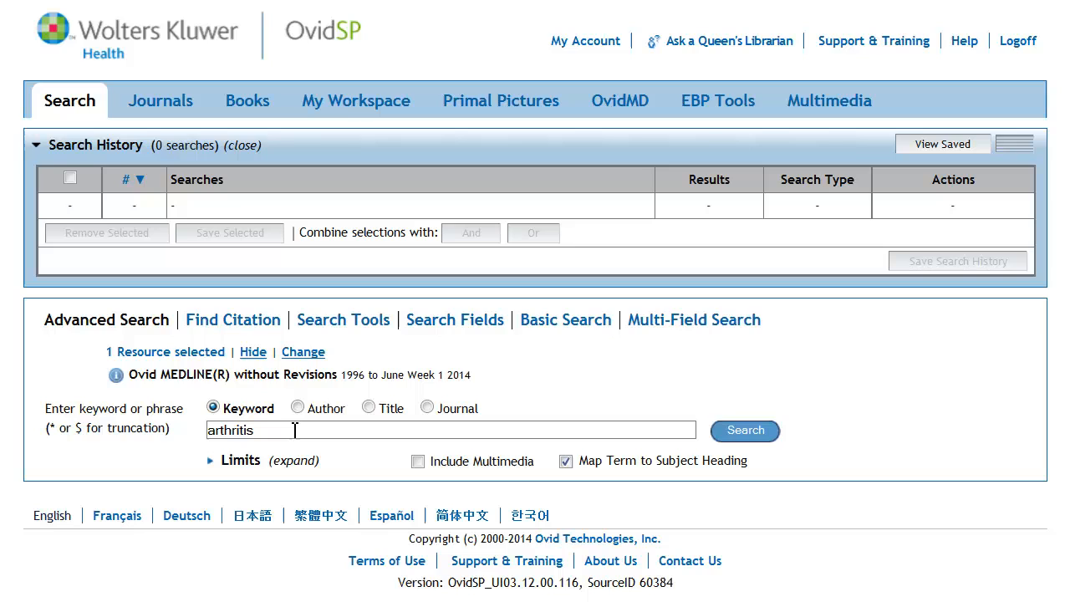
pyautogui.press('Return')
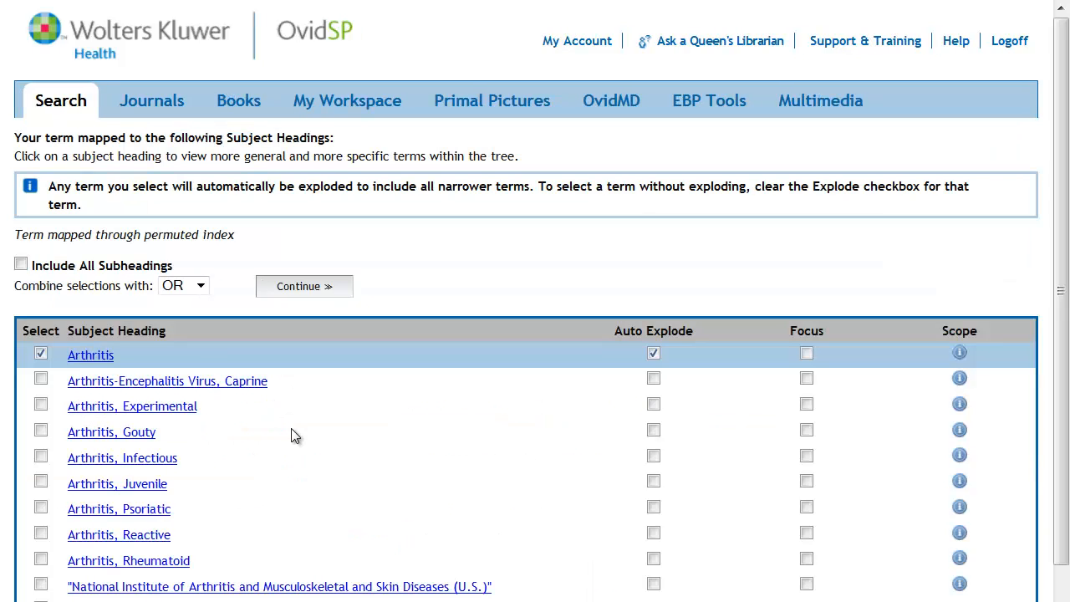
# Step: Read the scope note for the Arthritis subject heading and open its tree at the Arthritis entry
pyautogui.click(960, 355)
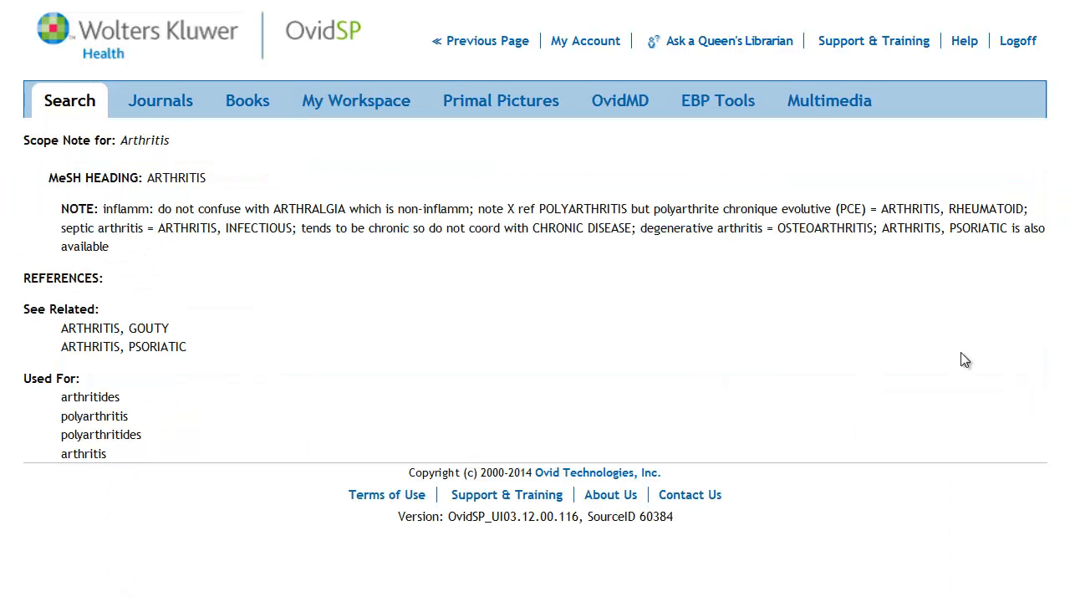
pyautogui.click(490, 43)
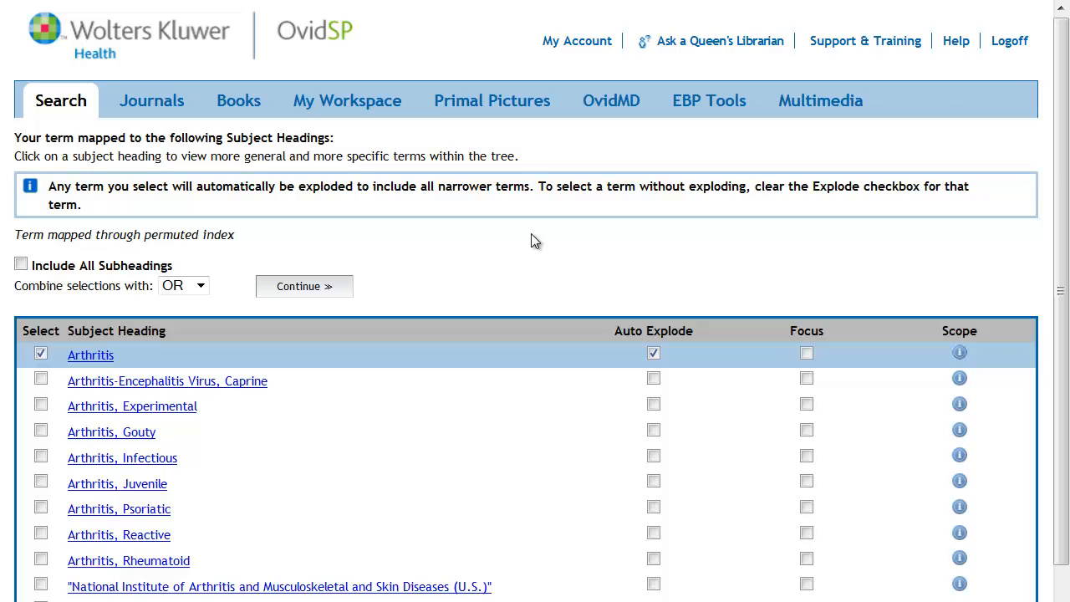
pyautogui.click(112, 358)
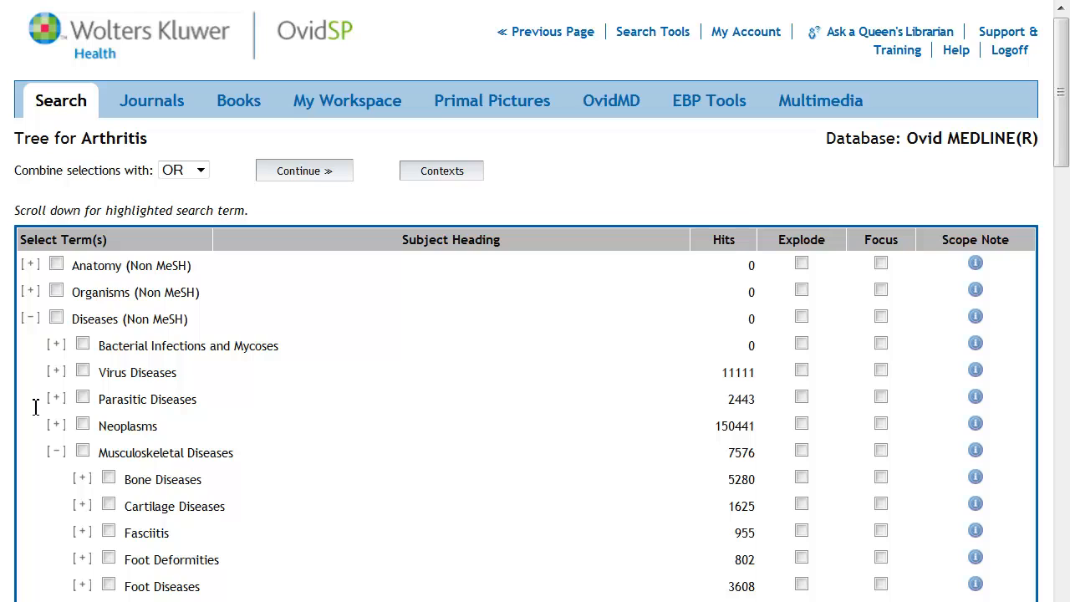
pyautogui.scroll(-7, 35, 407)
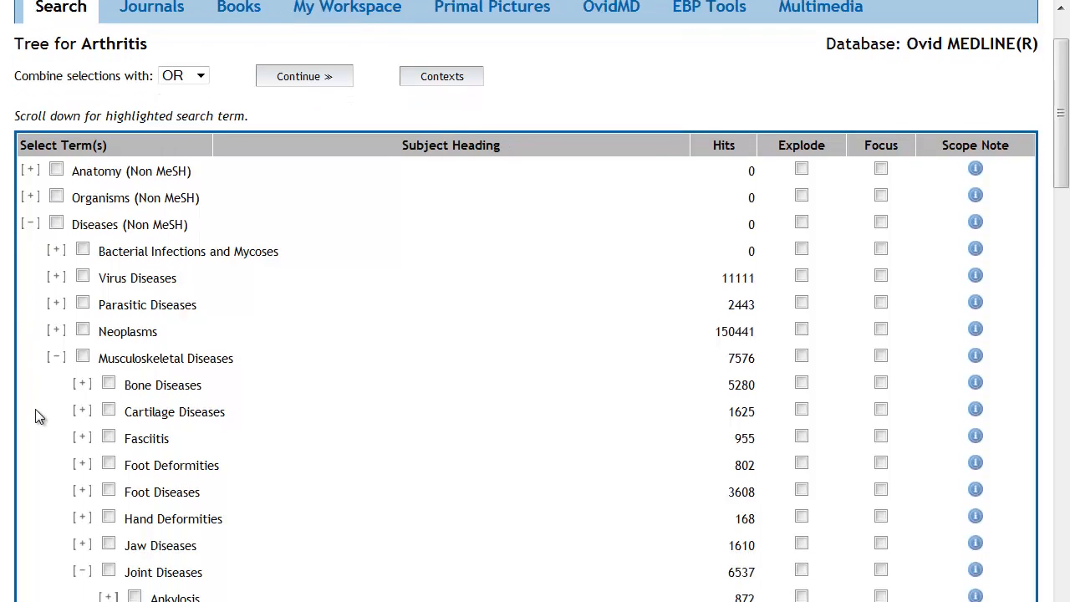
pyautogui.scroll(-1, 35, 412)
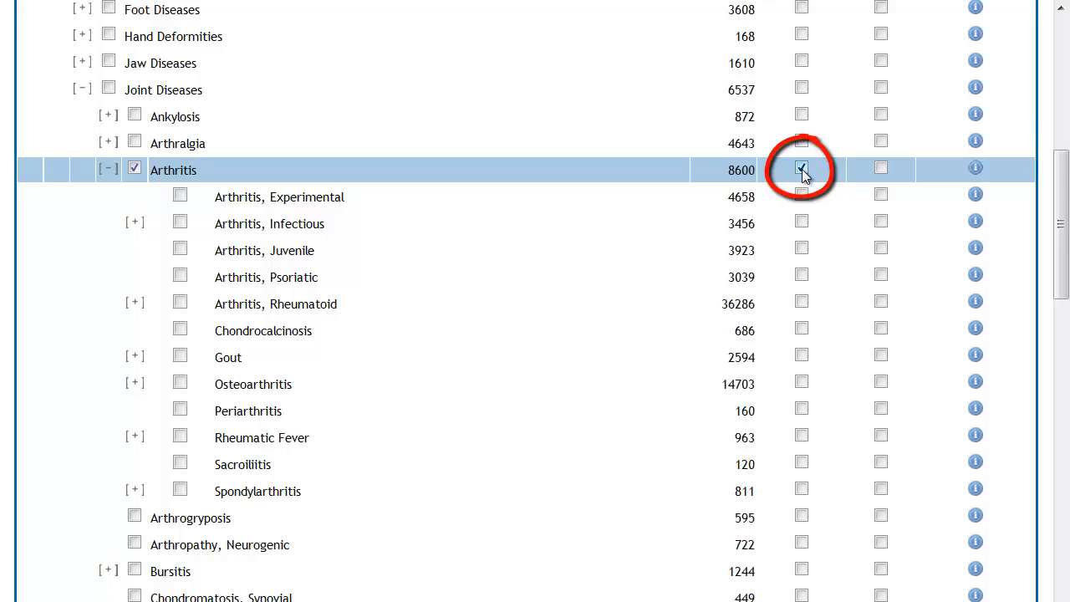
# Step: Turn off Explode for Arthritis in the tree and run the heading search without choosing any subheadings
pyautogui.click(802, 169)
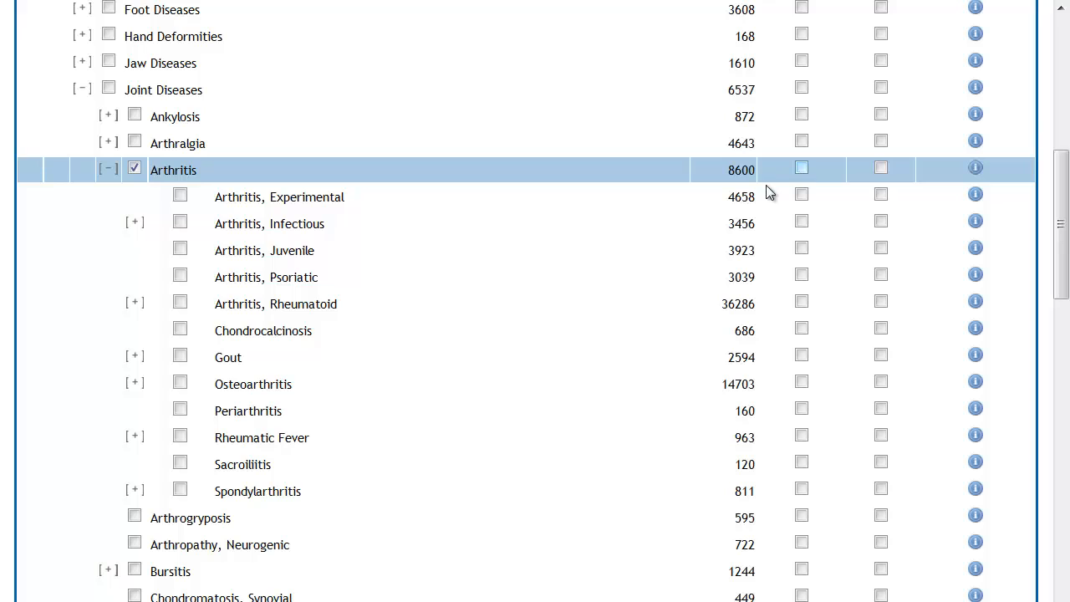
pyautogui.scroll(1, 621, 281)
pyautogui.scroll(6, 621, 282)
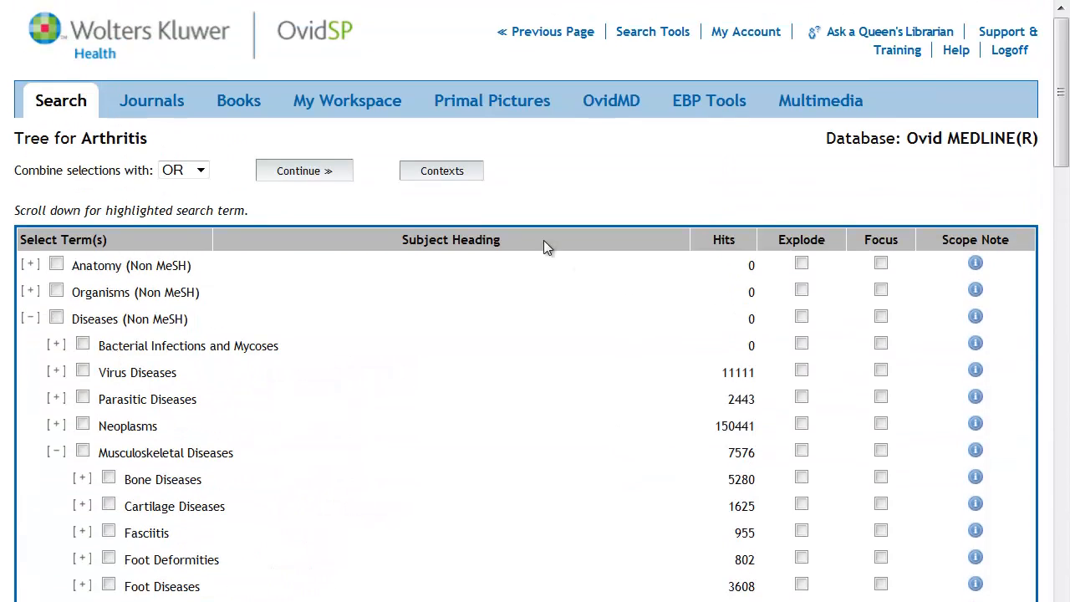
pyautogui.click(317, 176)
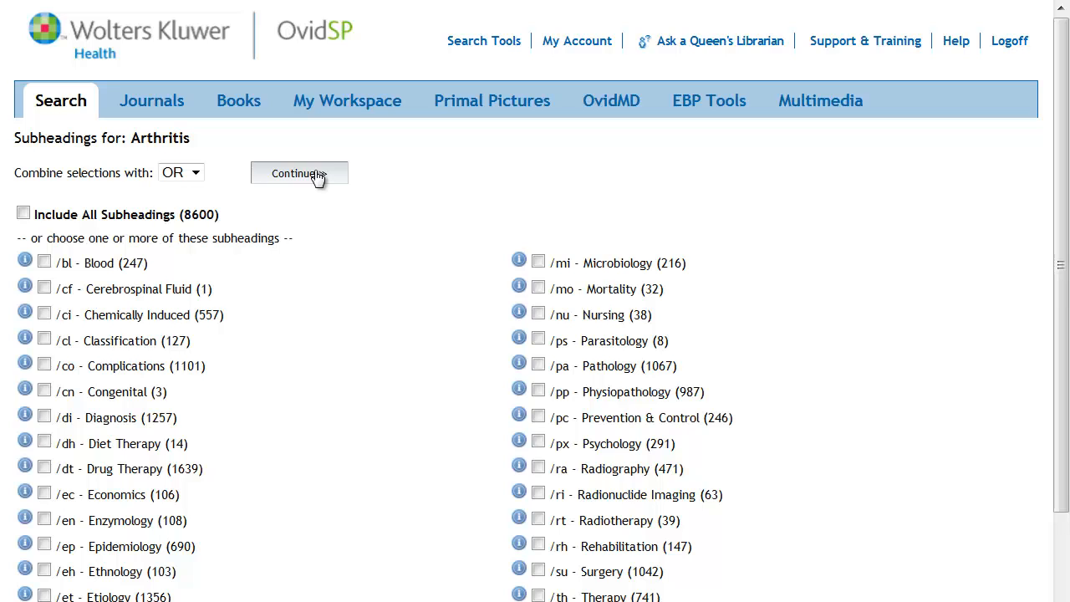
pyautogui.click(316, 173)
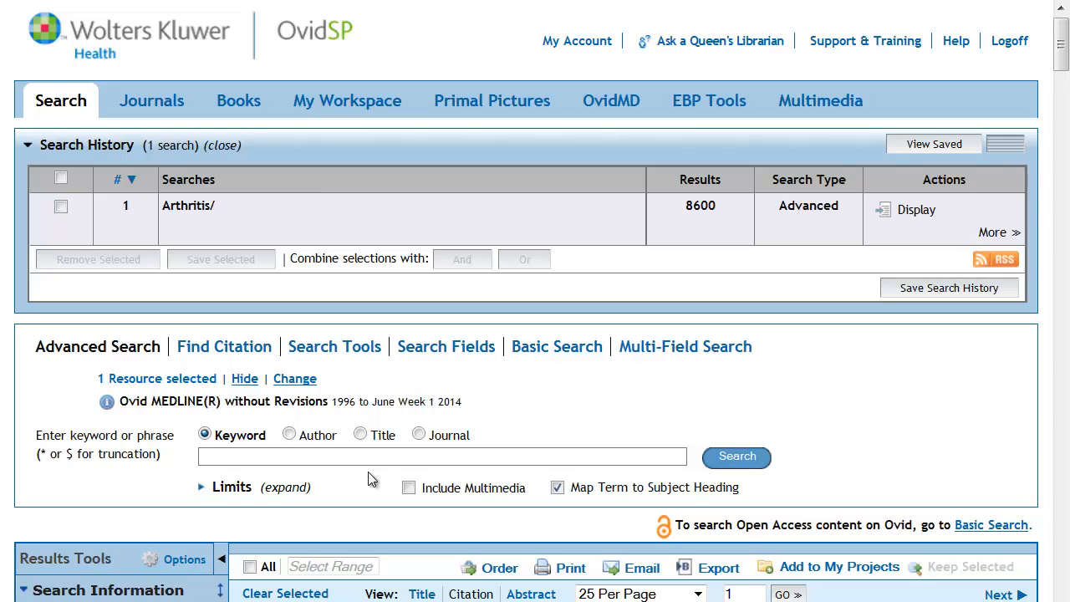
# Step: Search the keyword thermotherapy and check the scope note of the Hyperthermia, Induced heading for that term
pyautogui.write('thermotherapy')
pyautogui.press('Return')
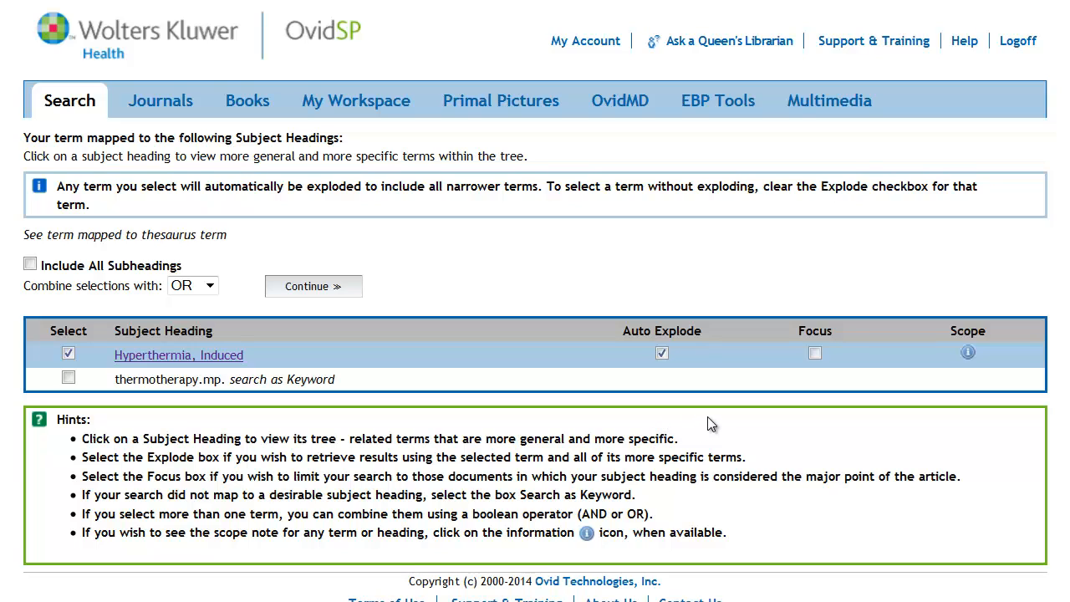
pyautogui.click(968, 354)
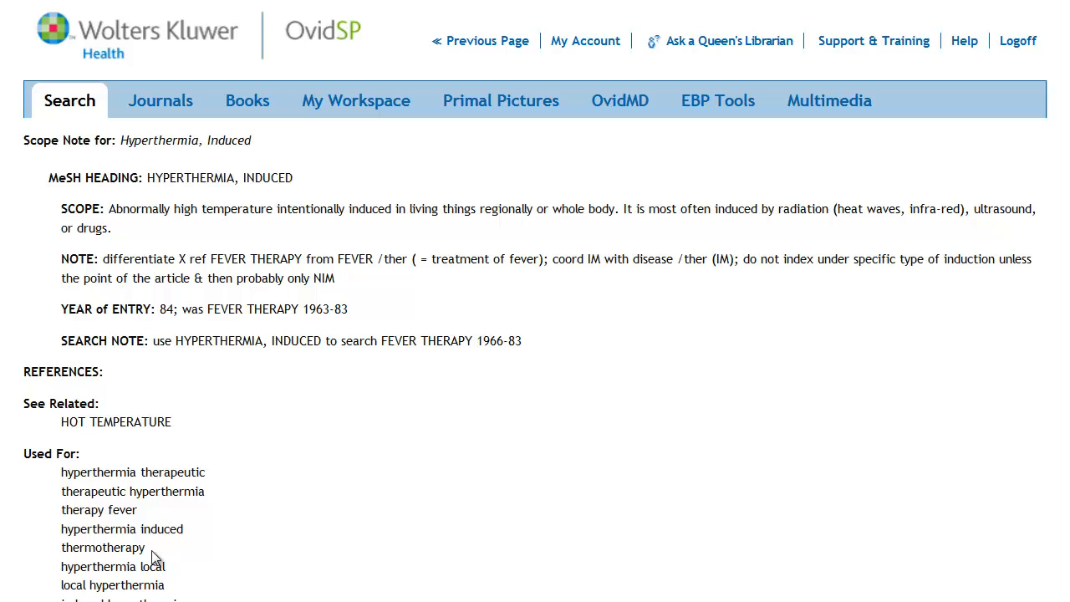
pyautogui.moveTo(156, 557); pyautogui.dragTo(57, 555)
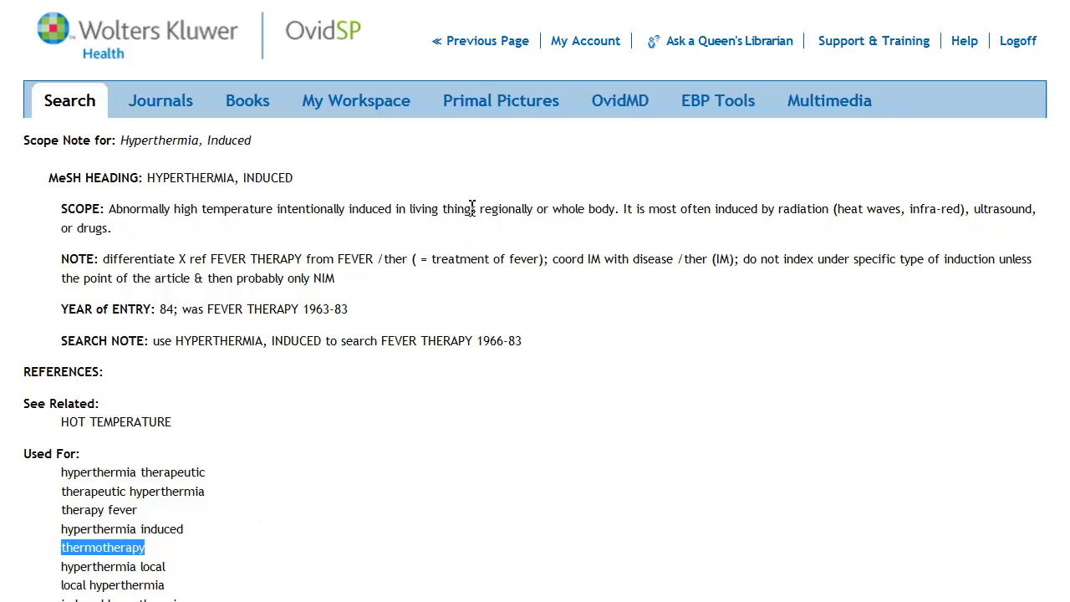
pyautogui.click(490, 52)
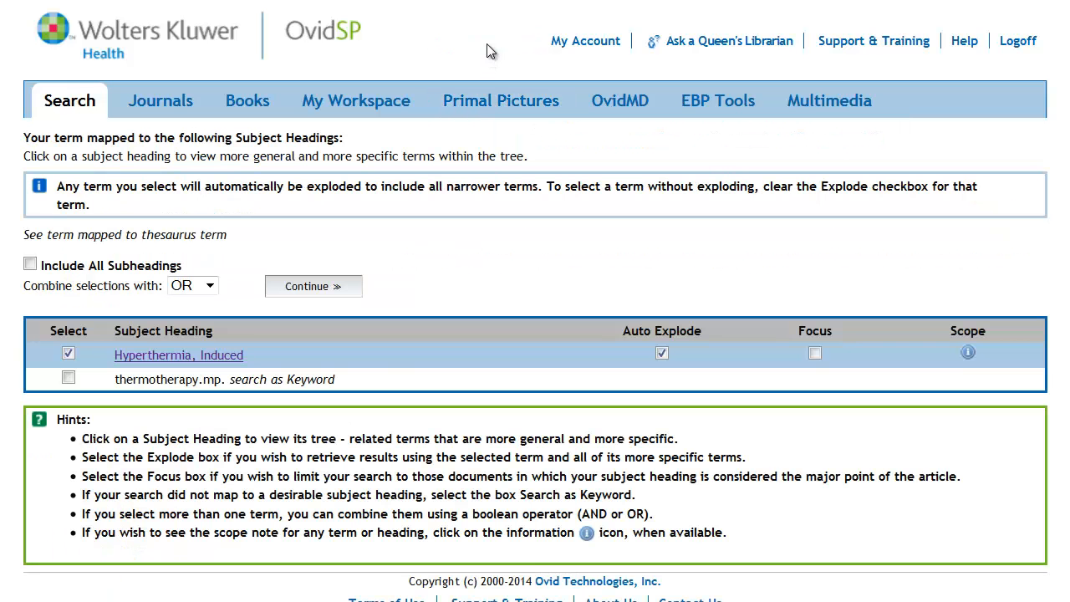
# Step: Review the narrower terms of Hyperthermia, Induced in its tree and run the heading search without Explode or any subheadings
pyautogui.click(232, 356)
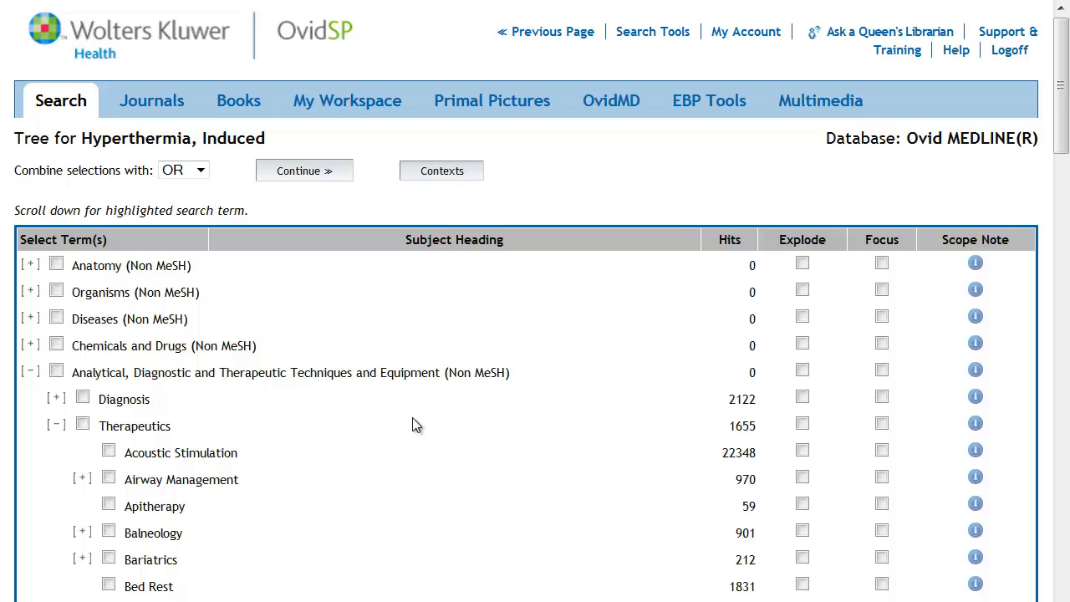
pyautogui.scroll(-5, 413, 419)
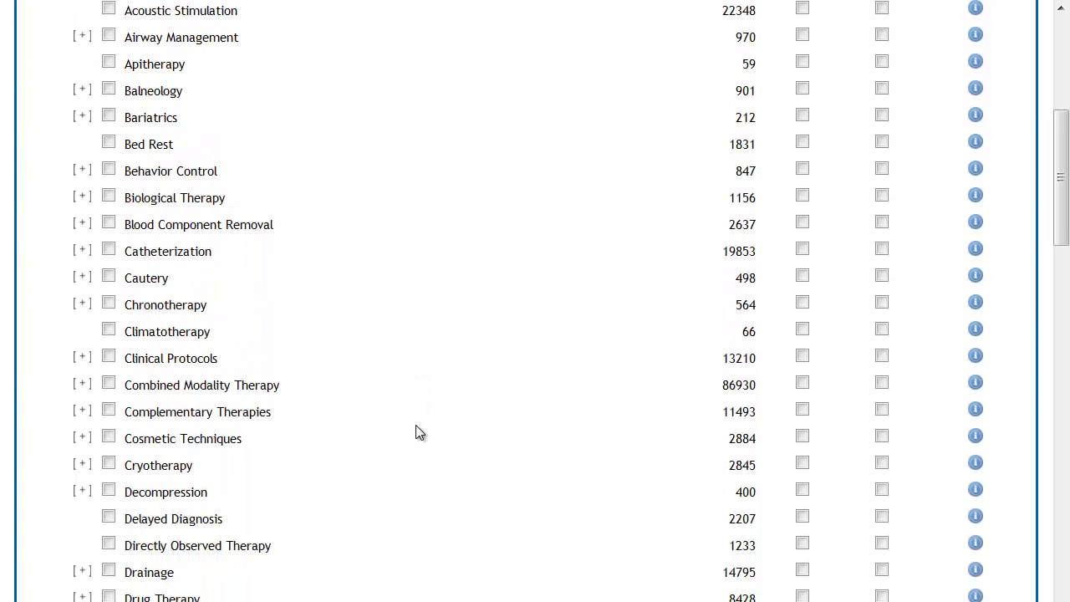
pyautogui.scroll(-4, 416, 432)
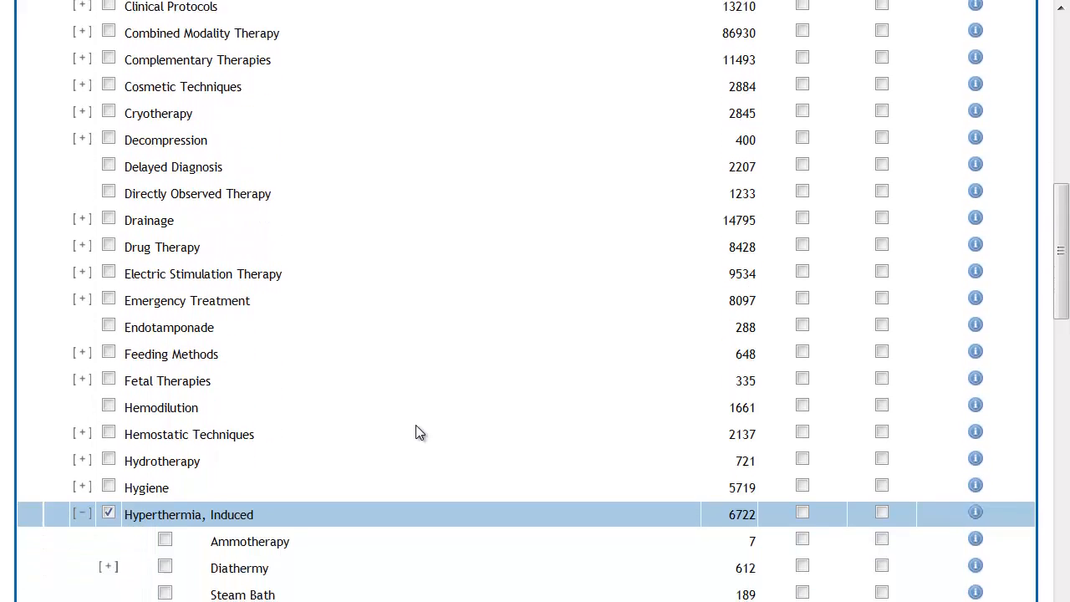
pyautogui.scroll(-4, 417, 429)
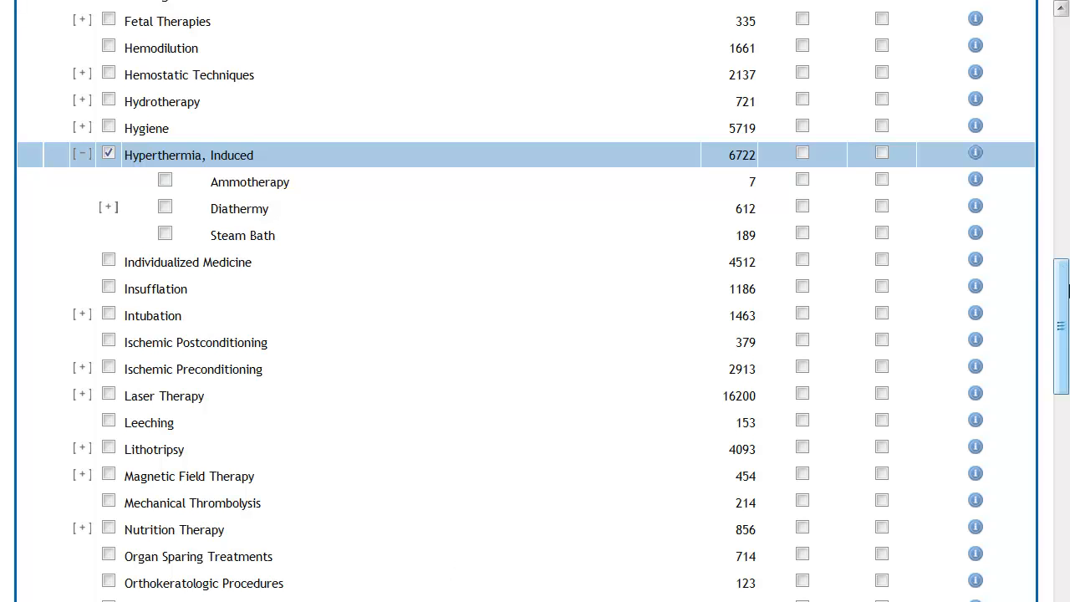
pyautogui.moveTo(1062, 270); pyautogui.dragTo(1067, 33)
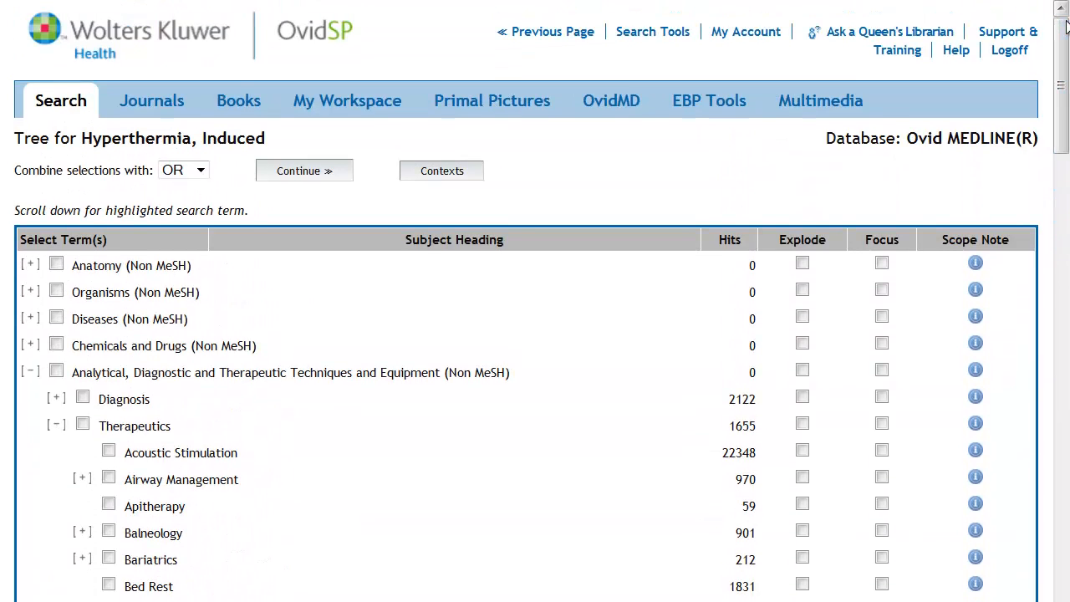
pyautogui.click(346, 172)
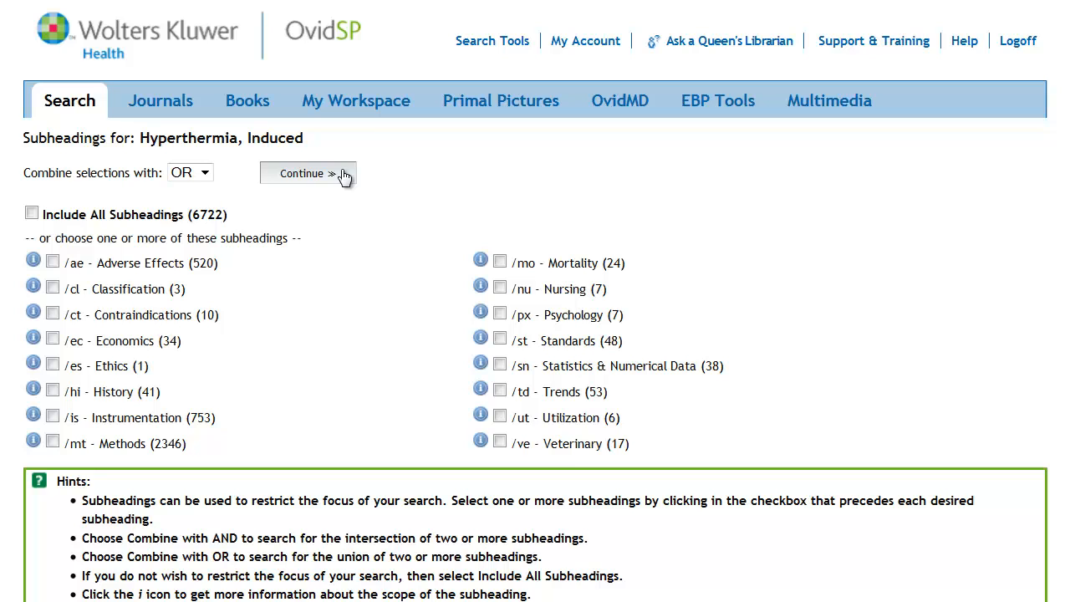
pyautogui.click(344, 172)
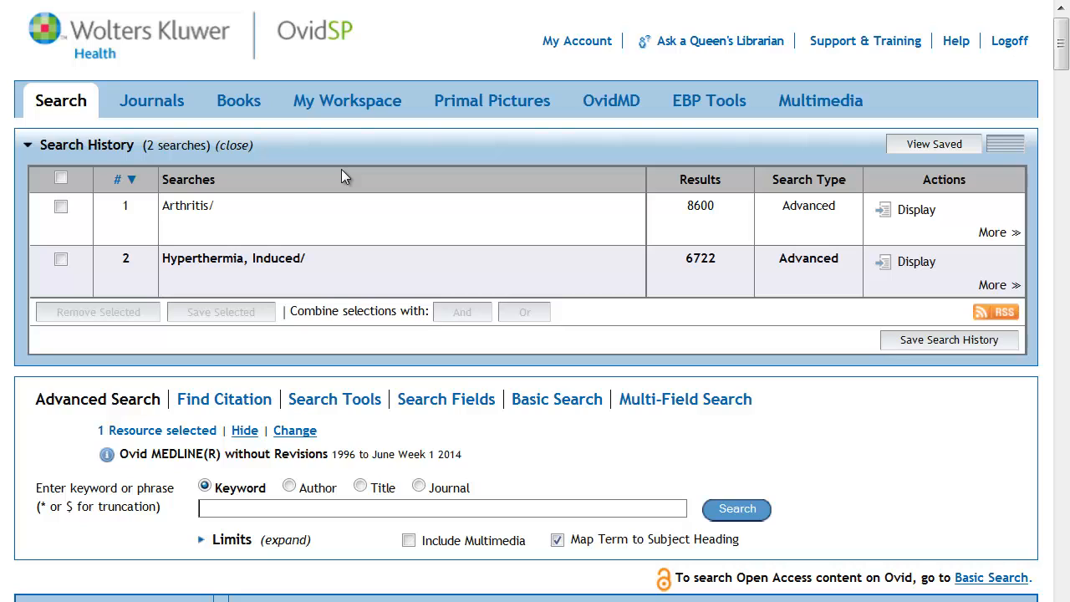
# Step: Combine the Arthritis and Hyperthermia, Induced searches in the search history with AND
pyautogui.click(60, 178)
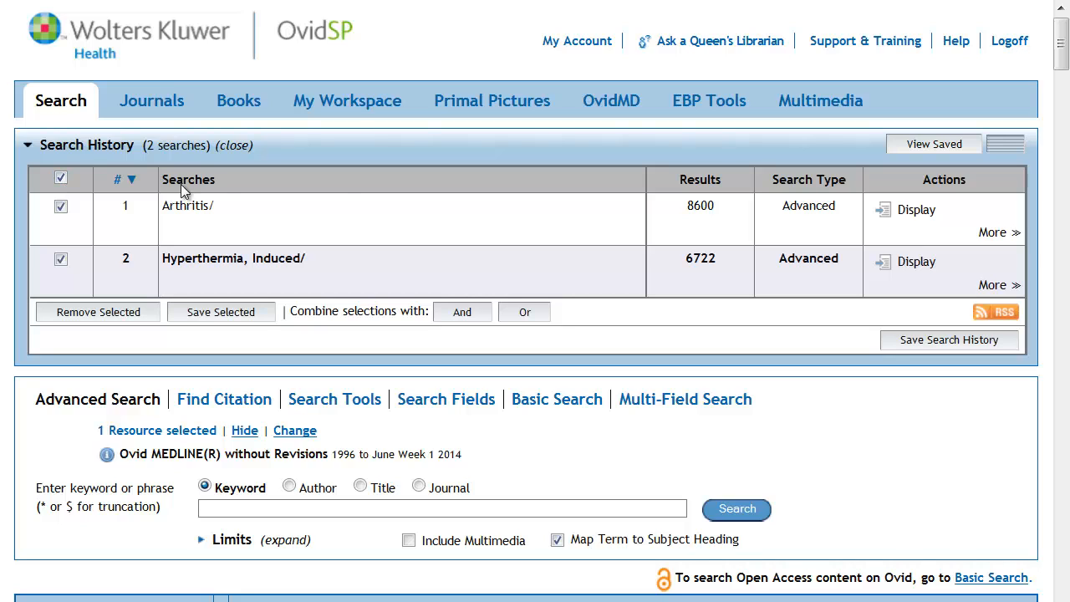
pyautogui.click(466, 311)
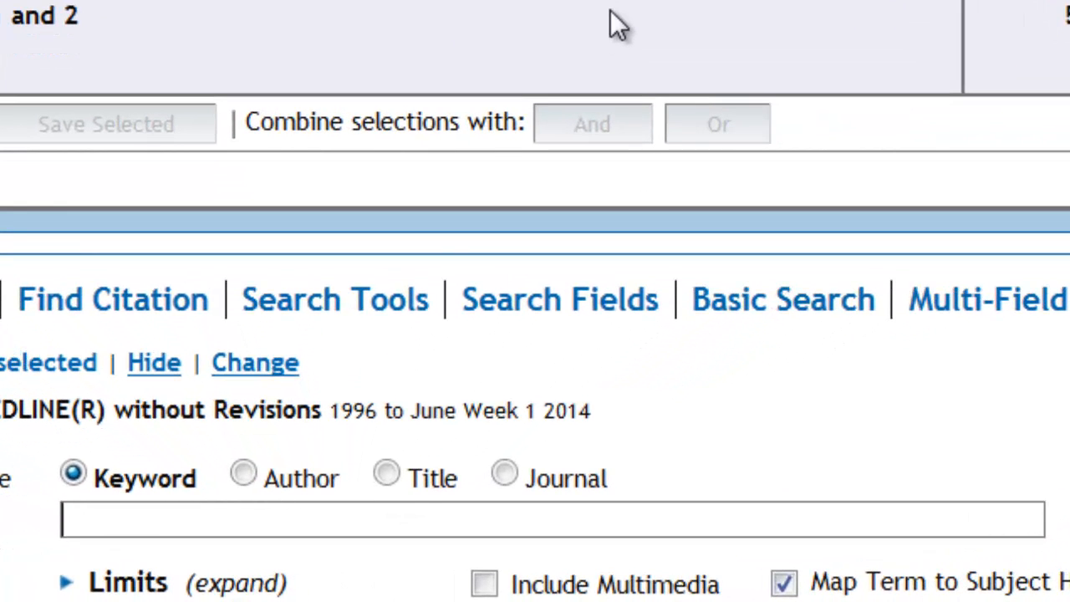
# Step: Run an exploded subject heading search directly with the query exp arthritis/
pyautogui.write('e')
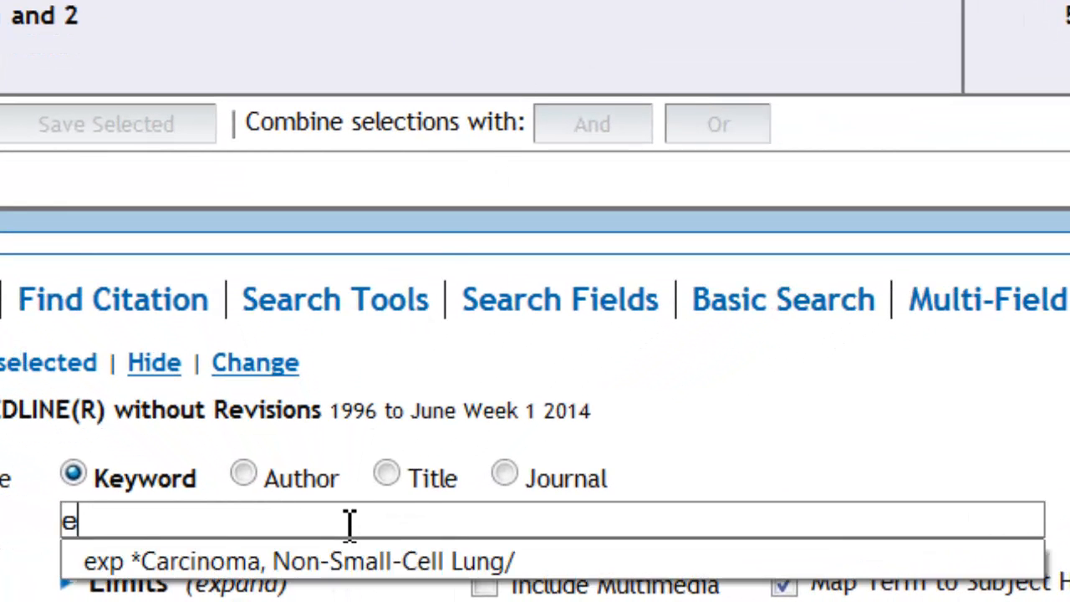
pyautogui.write('xp')
pyautogui.write('arthritis')
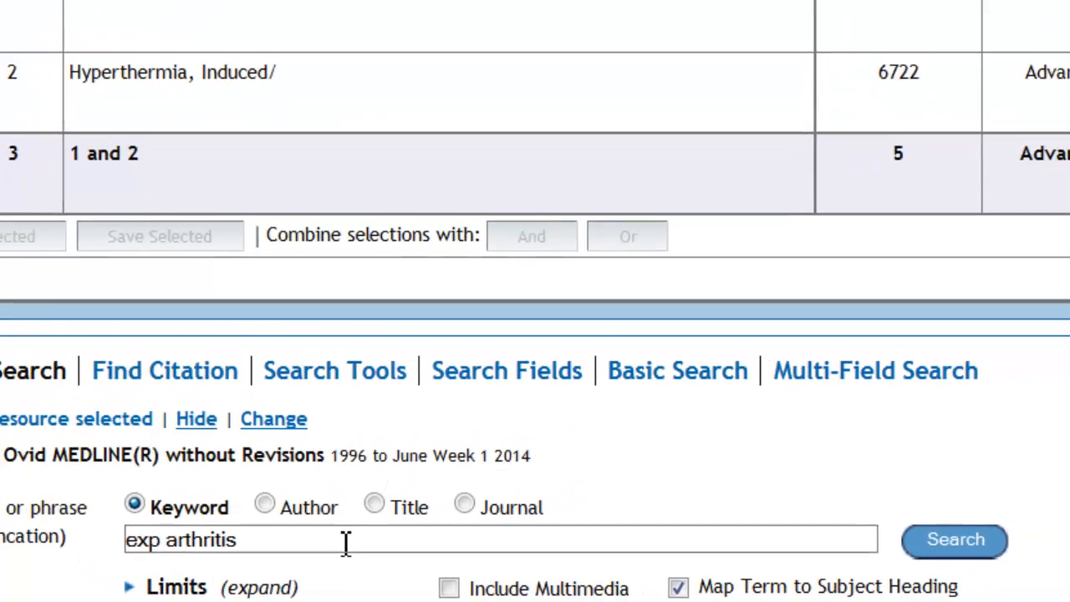
pyautogui.write('/')
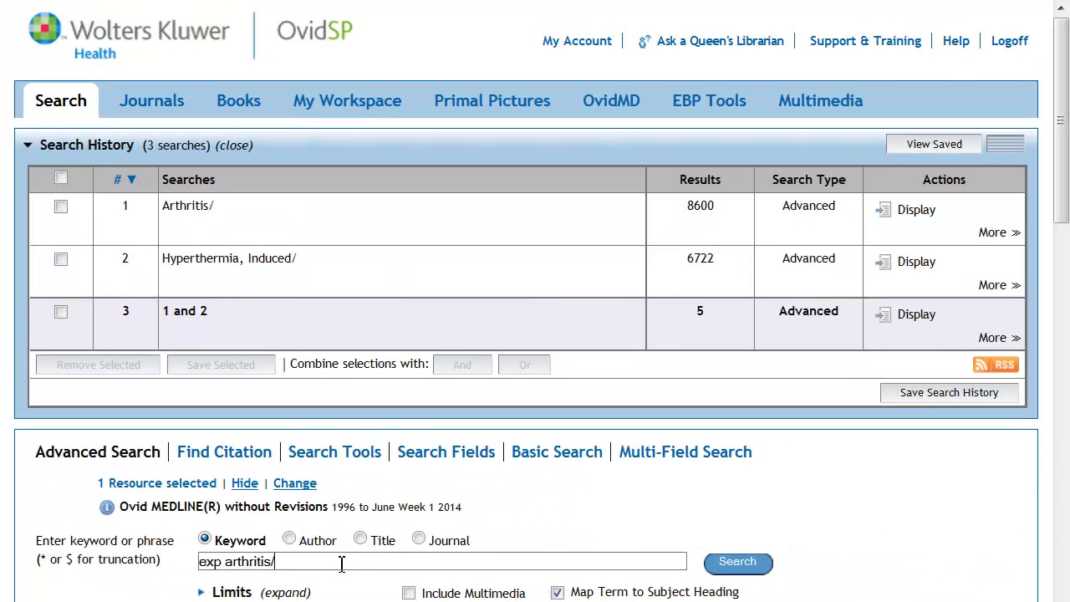
pyautogui.press('Return')
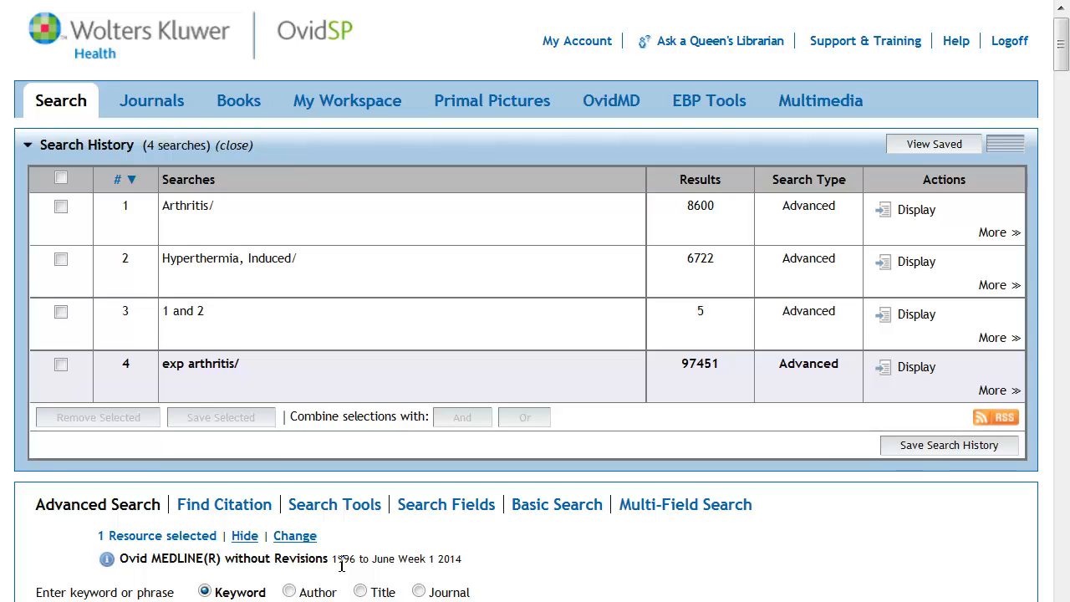
# Step: Combine the Hyperthermia, Induced search with the exp arthritis/ search using AND
pyautogui.click(59, 366)
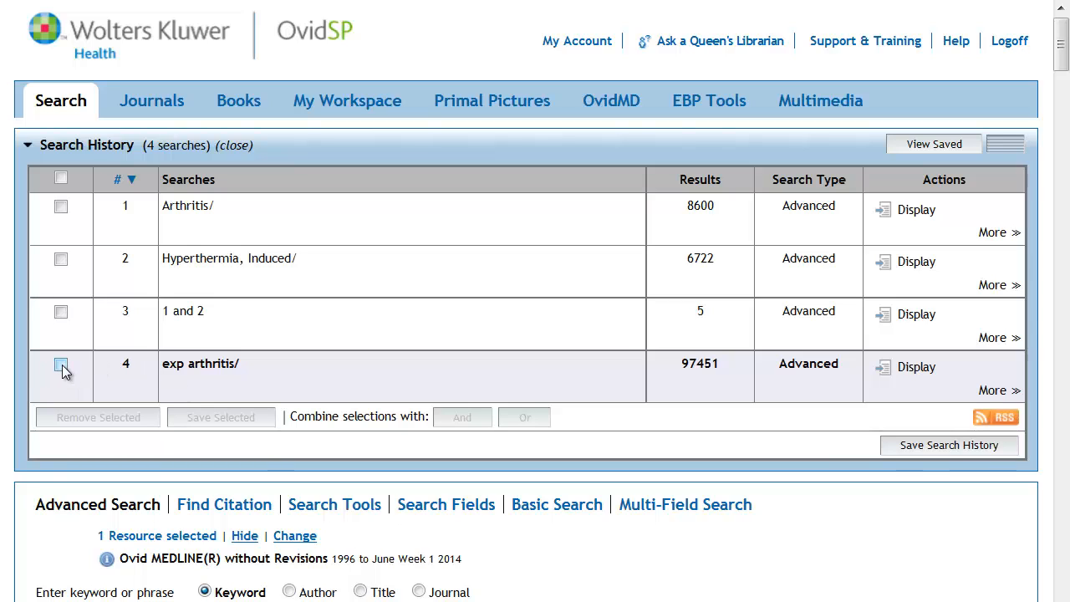
pyautogui.click(60, 259)
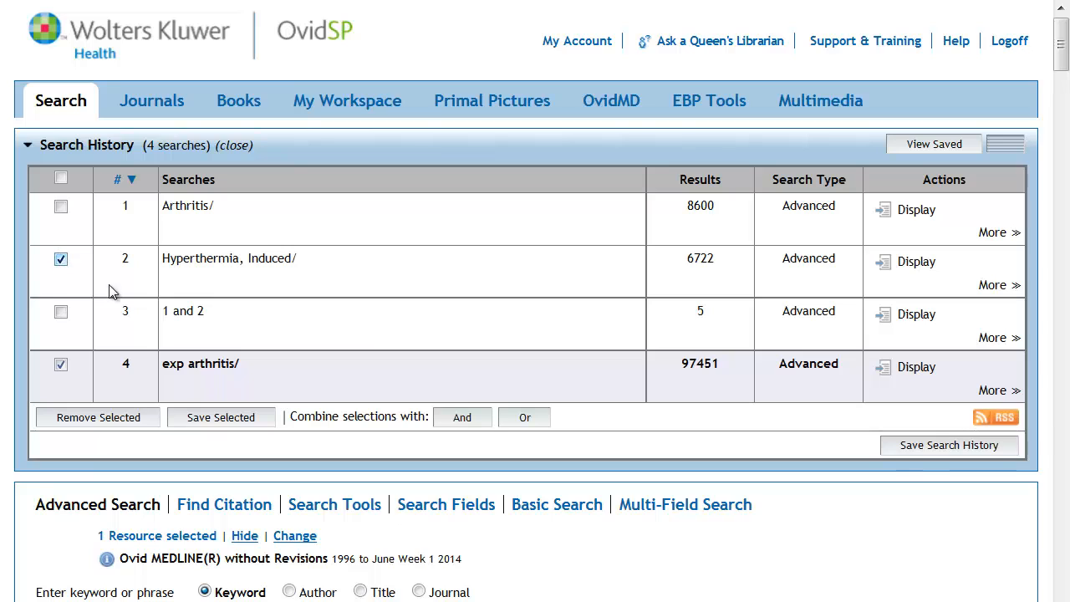
pyautogui.click(462, 417)
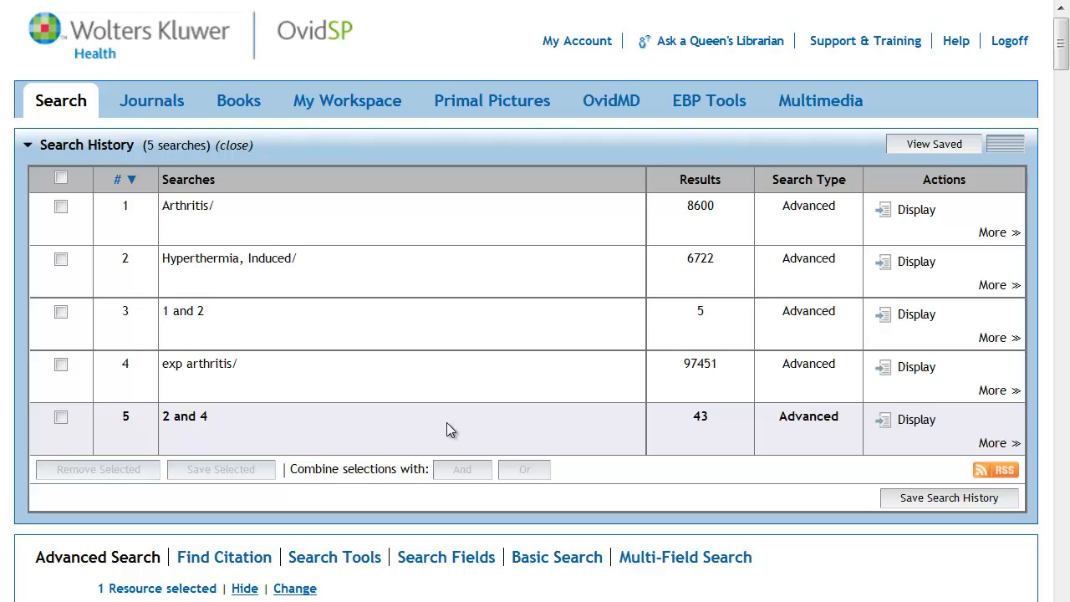
# Step: Search the keyword edema and open the tree for the Edema subject heading
pyautogui.scroll(-3, 447, 429)
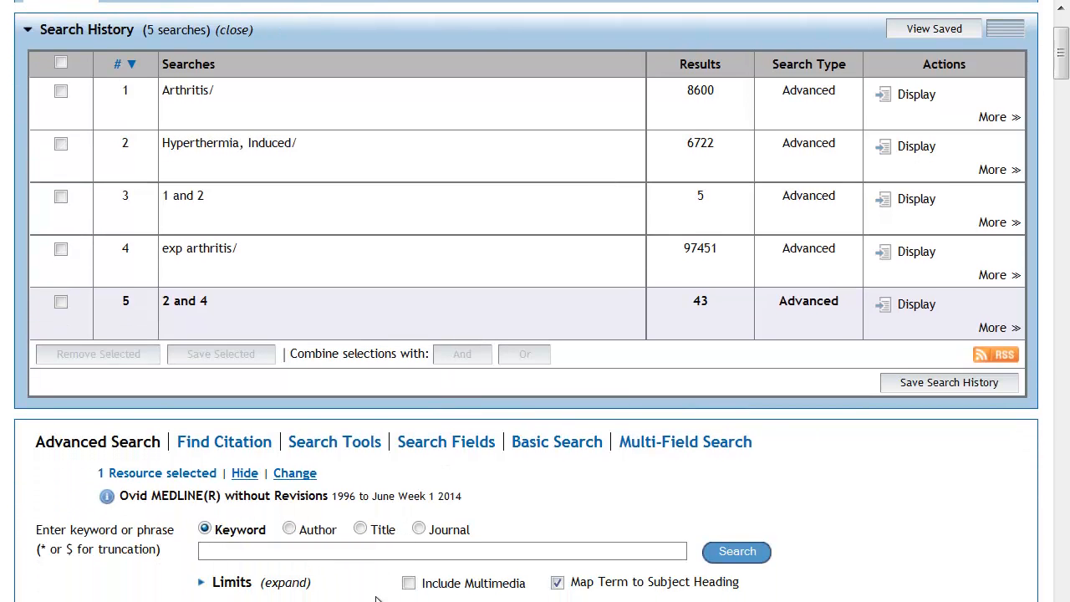
pyautogui.click(387, 552)
pyautogui.write('edema')
pyautogui.press('Return')
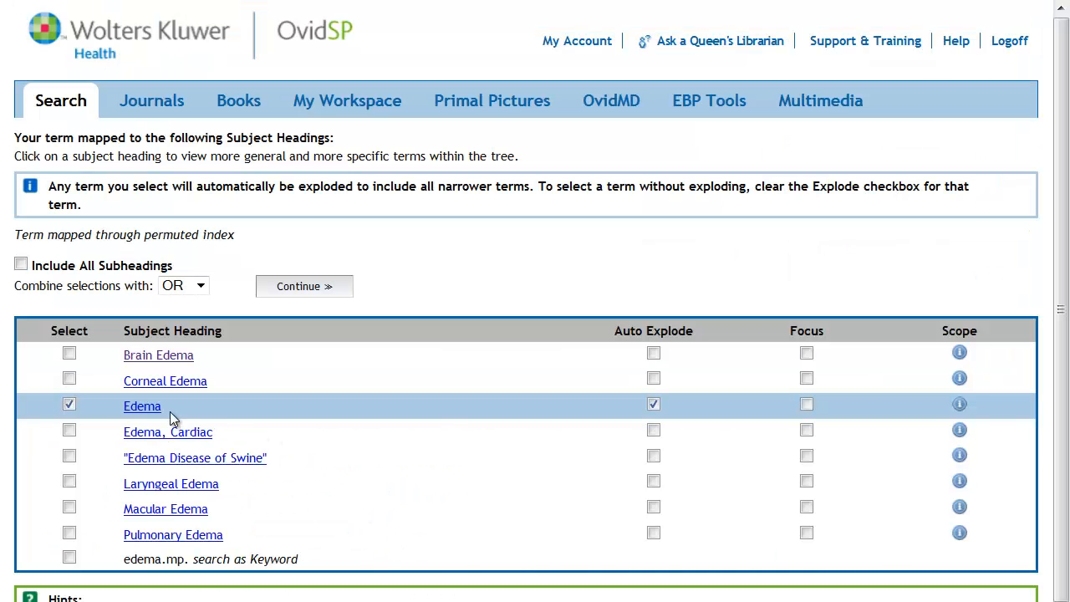
pyautogui.click(138, 408)
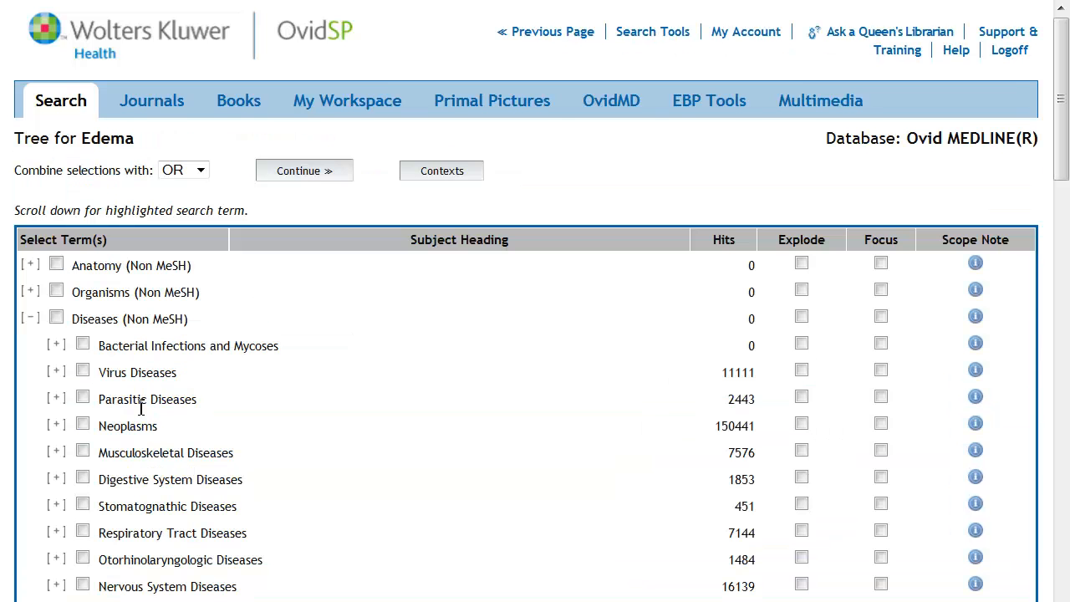
# Step: Review the Edema entry in the tree and run the Edema subject heading search without exploding it or choosing specific subheadings
pyautogui.scroll(-4, 157, 414)
pyautogui.scroll(-6, 159, 412)
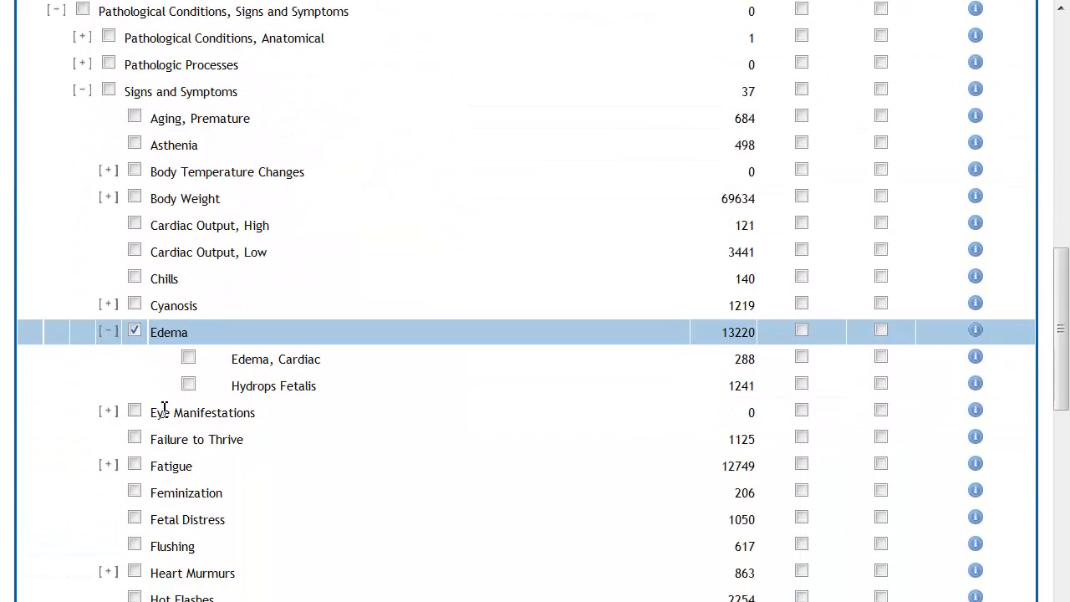
pyautogui.scroll(10, 489, 418)
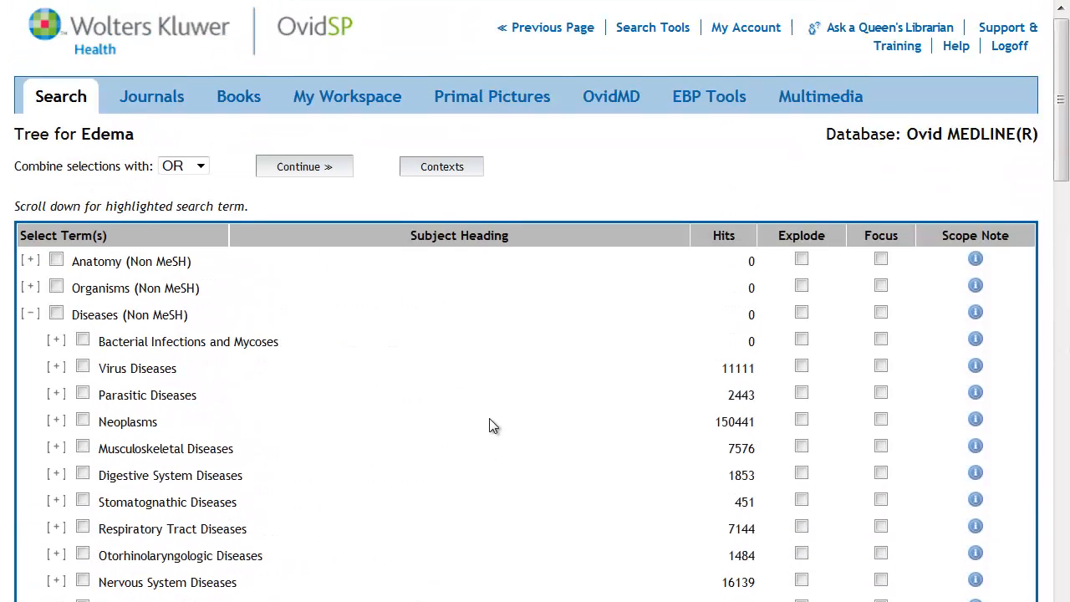
pyautogui.click(326, 172)
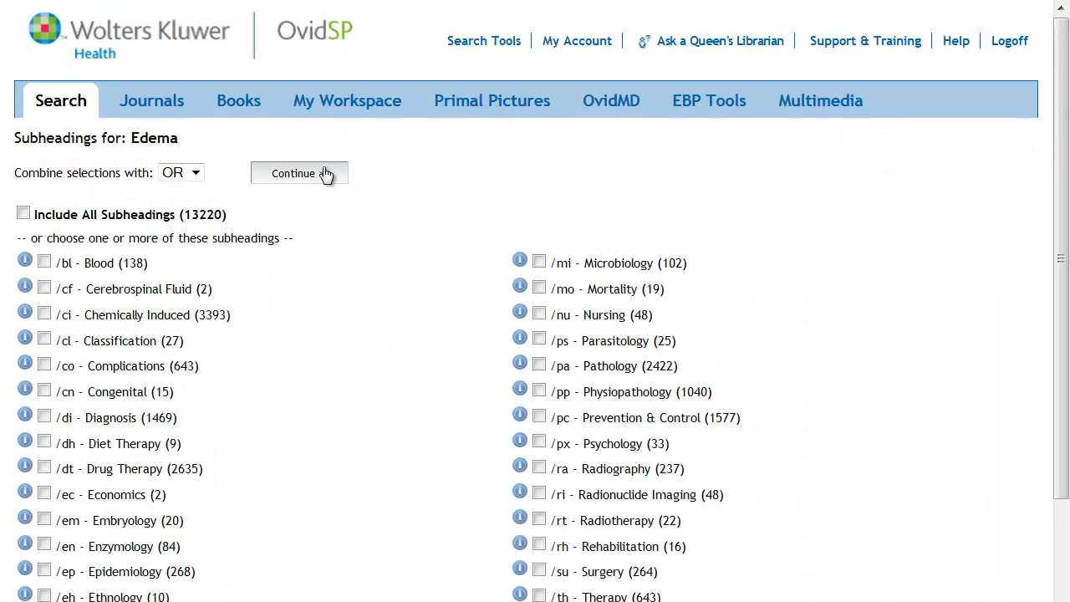
pyautogui.click(326, 173)
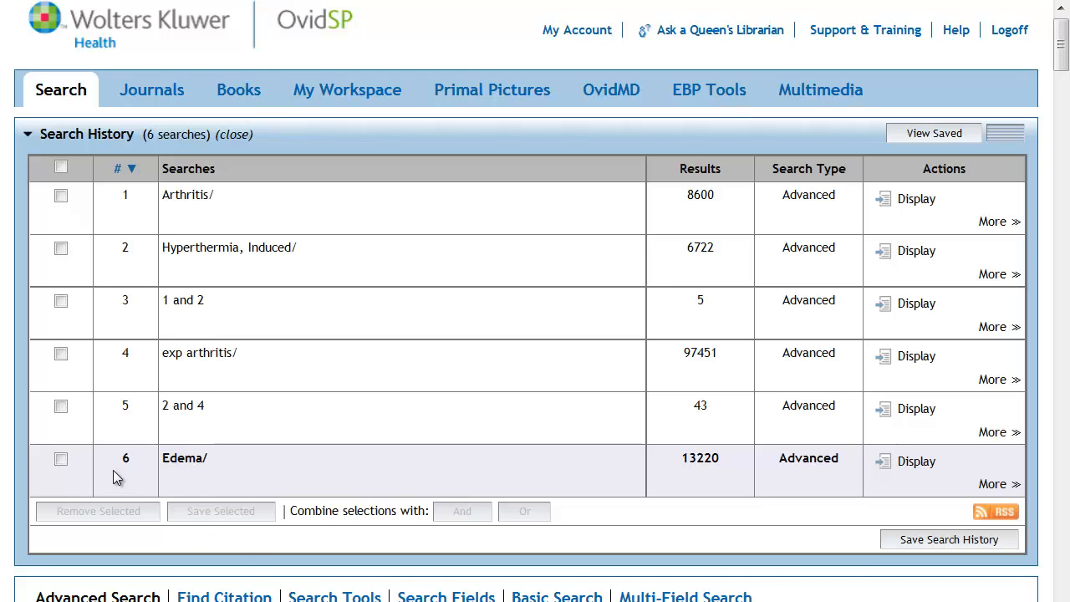
# Step: Combine the exp arthritis/ and Edema/ searches in the search history using OR
pyautogui.click(60, 458)
pyautogui.click(60, 354)
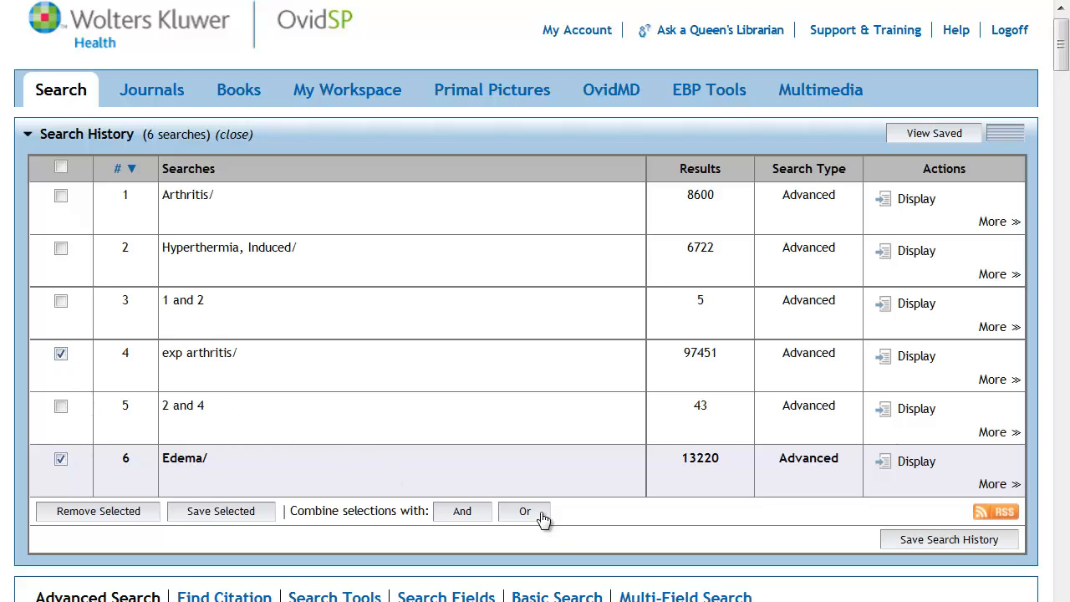
pyautogui.click(540, 514)
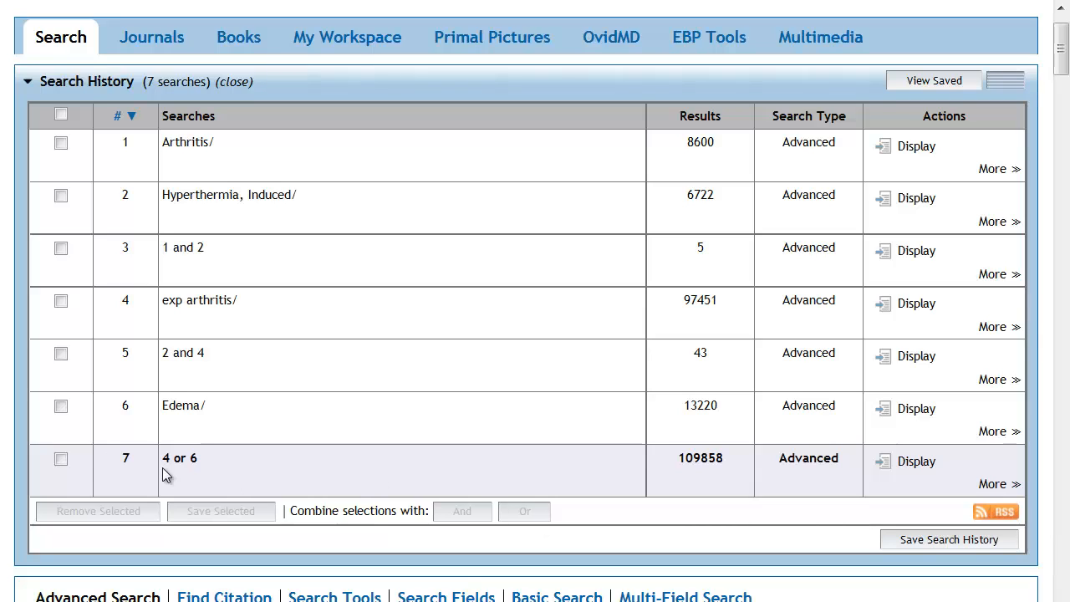
# Step: Combine the Hyperthermia, Induced/ search with the "4 or 6" search using AND
pyautogui.click(60, 460)
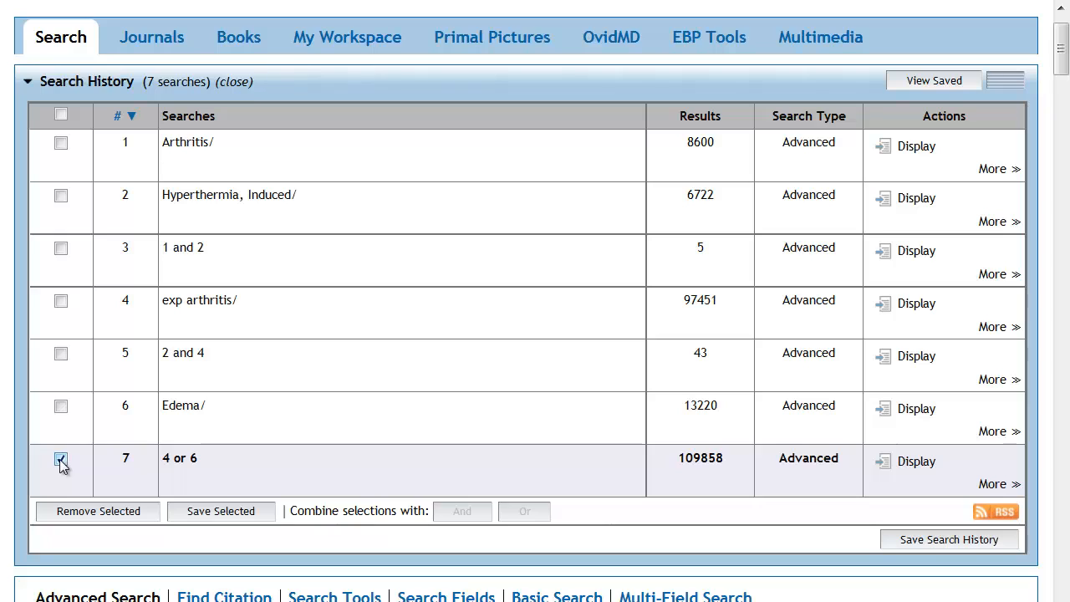
pyautogui.click(60, 197)
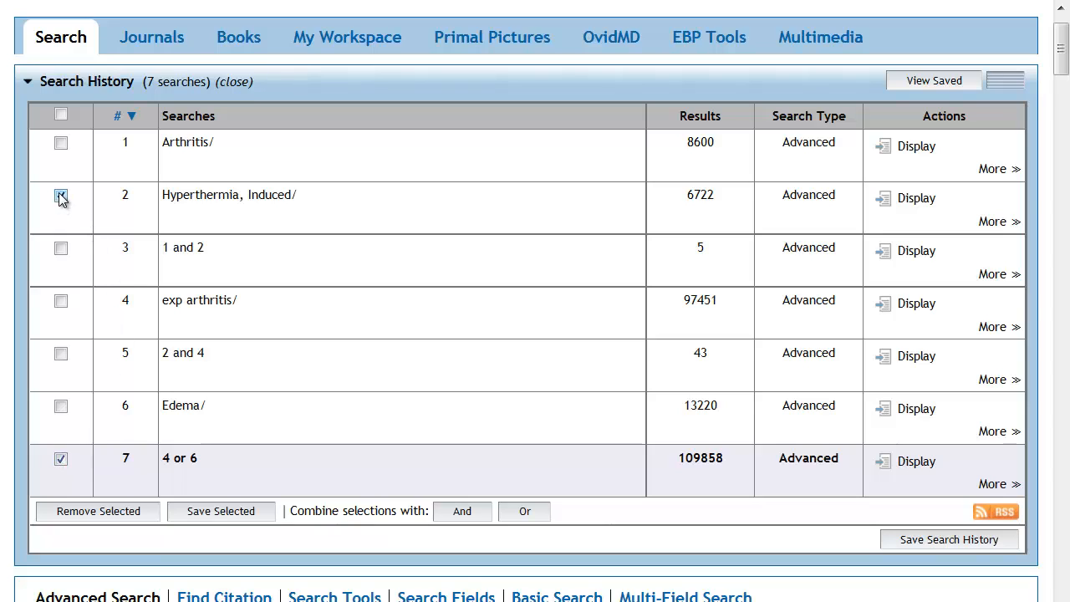
pyautogui.click(463, 511)
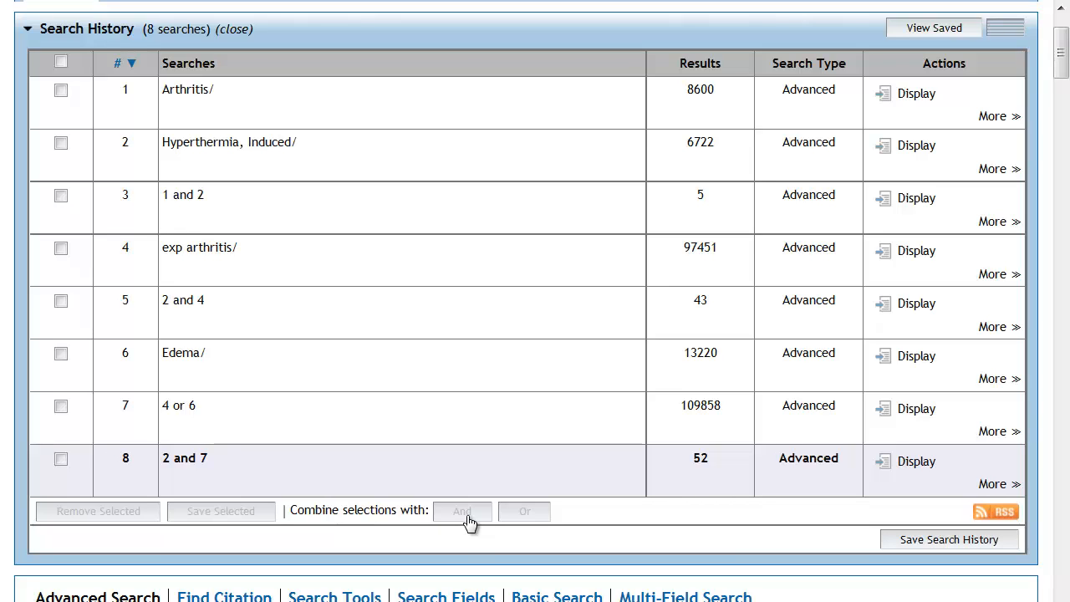
# Step: Combine the Hyperthermia, Induced/ search with the Edema/ search using AND
pyautogui.click(62, 355)
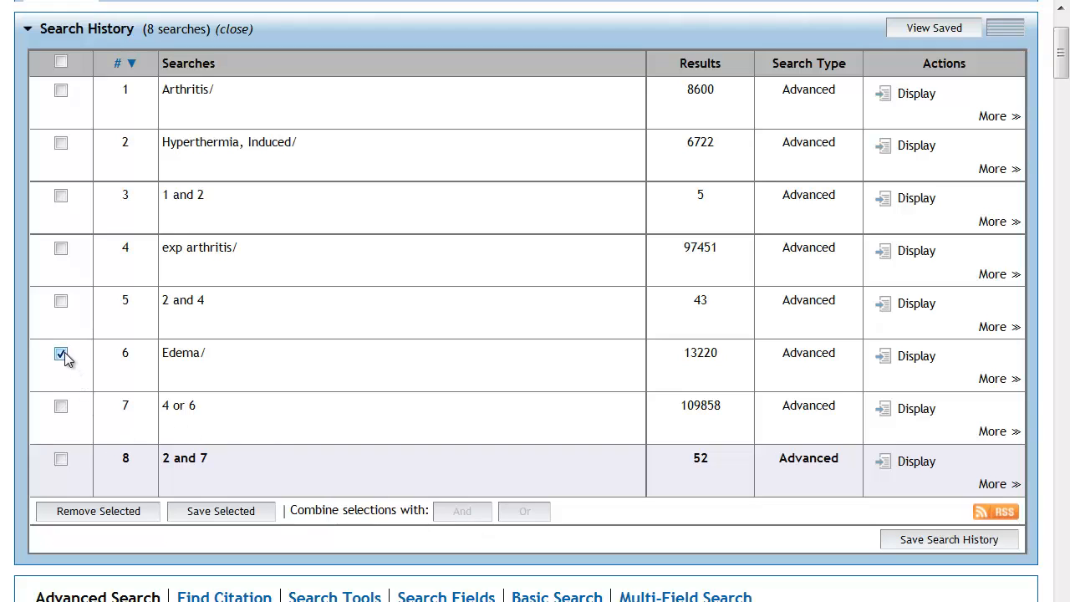
pyautogui.click(61, 144)
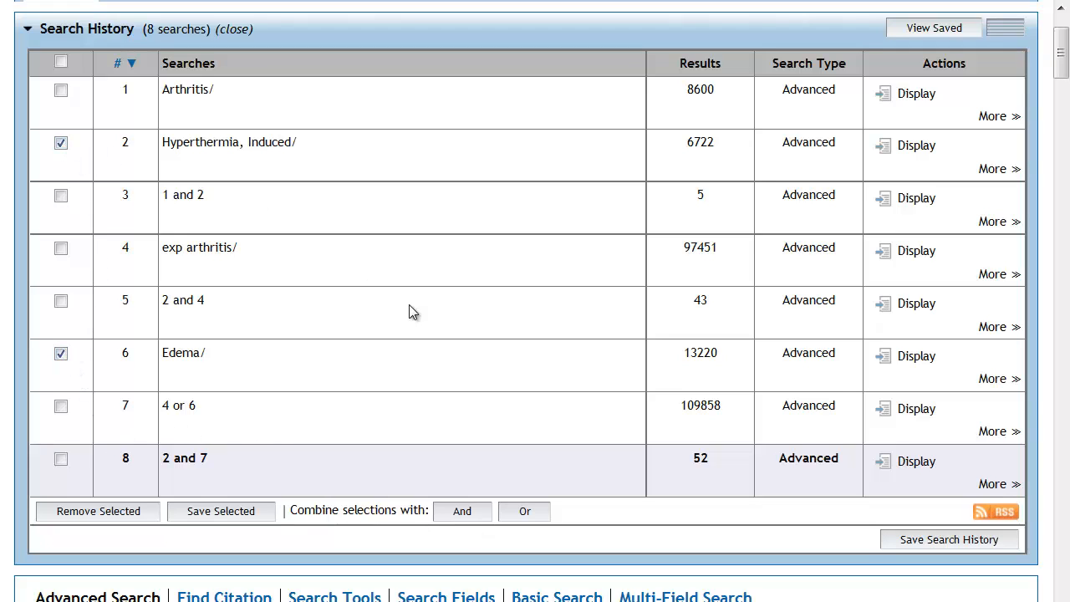
pyautogui.click(462, 511)
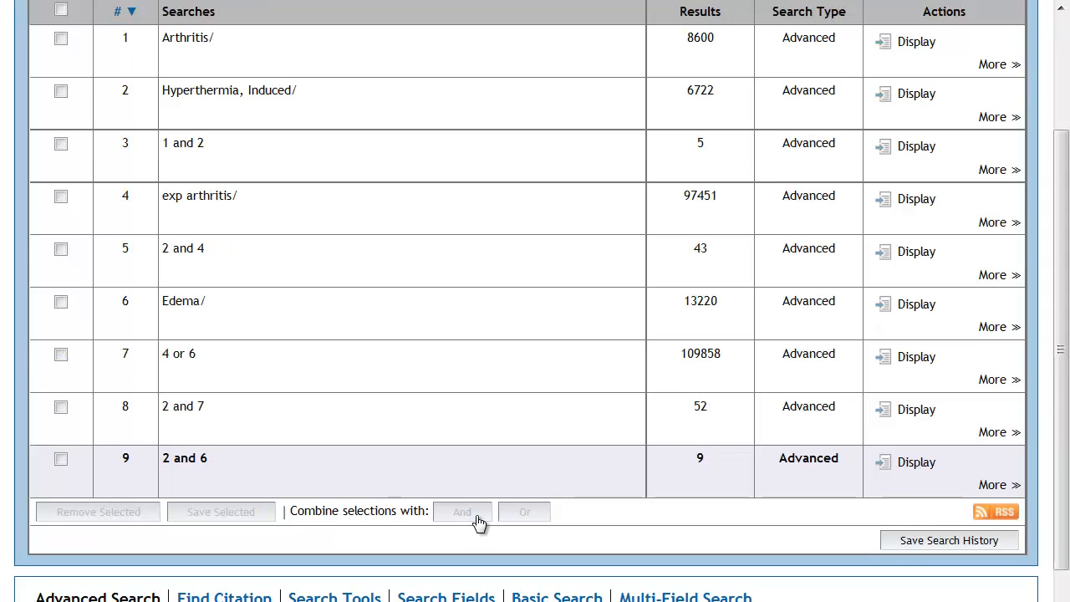